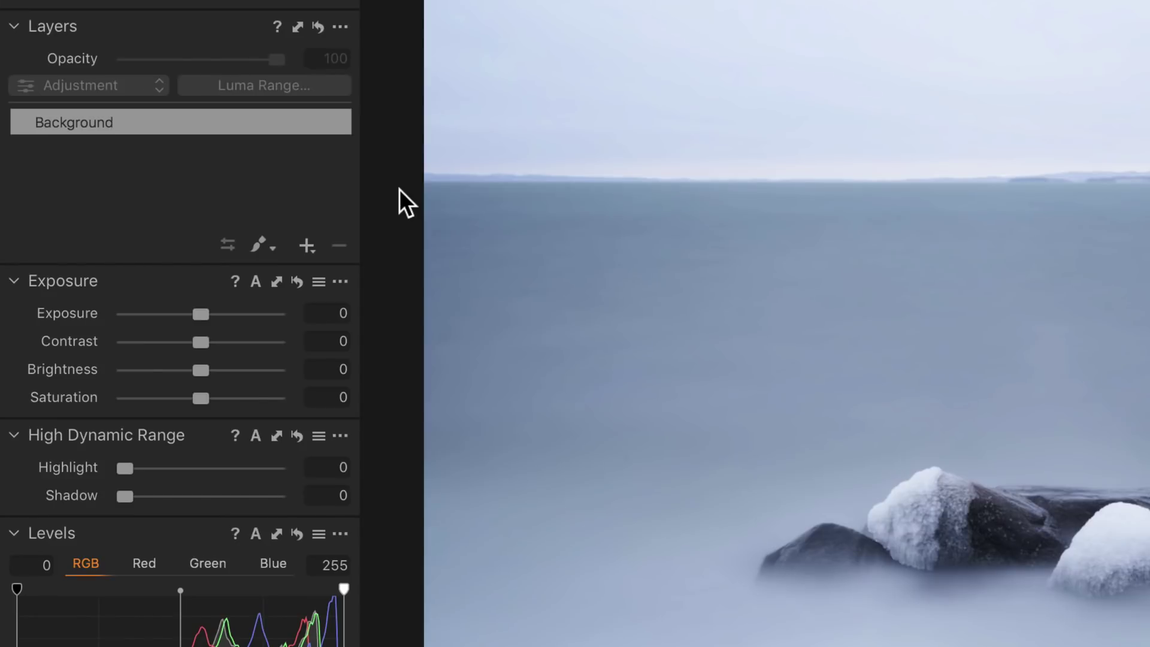
Activate the Draw Radial Gradient Mask tool in the Layers tool (shortcut T).
click(272, 242)
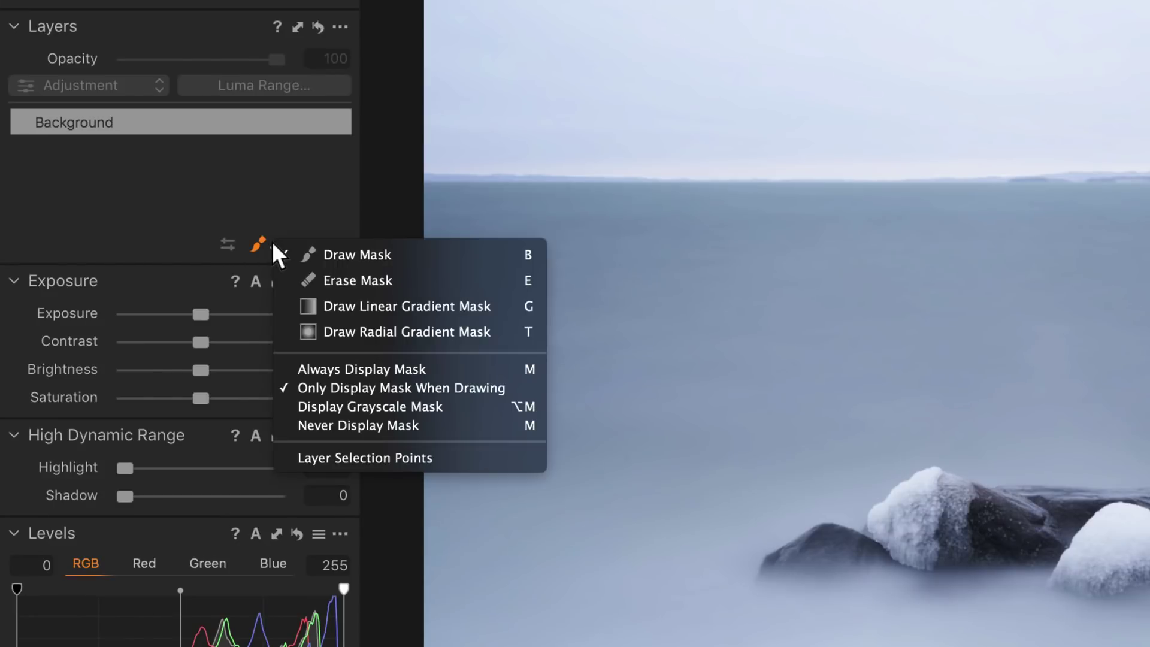
click(364, 341)
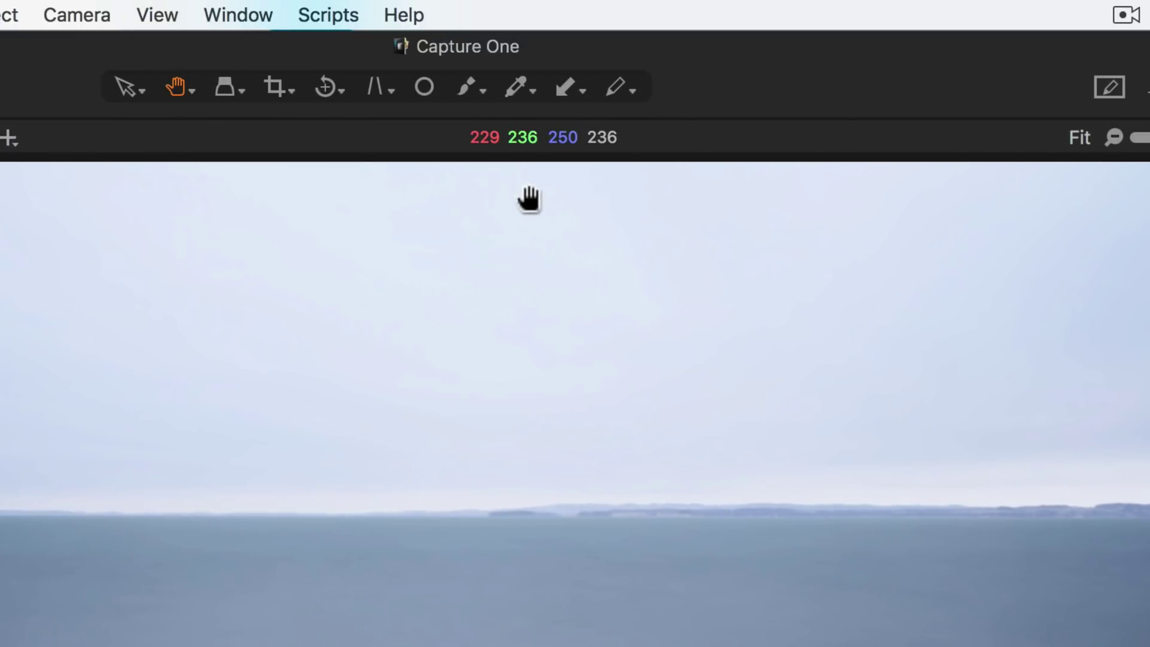
click(478, 87)
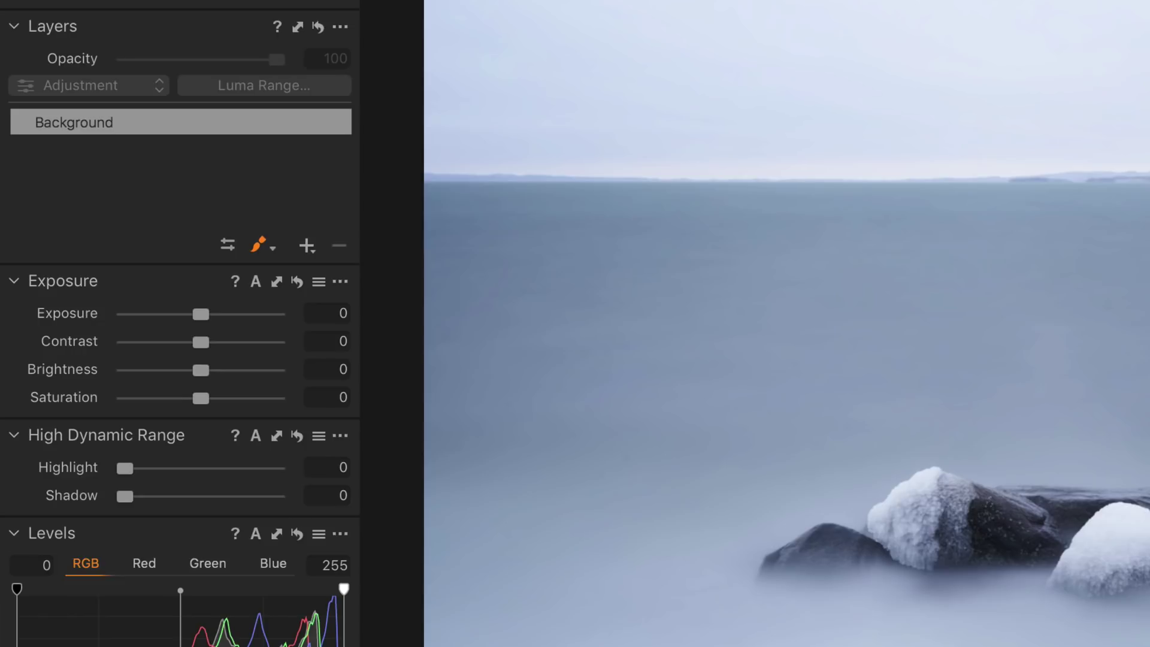
key(t)
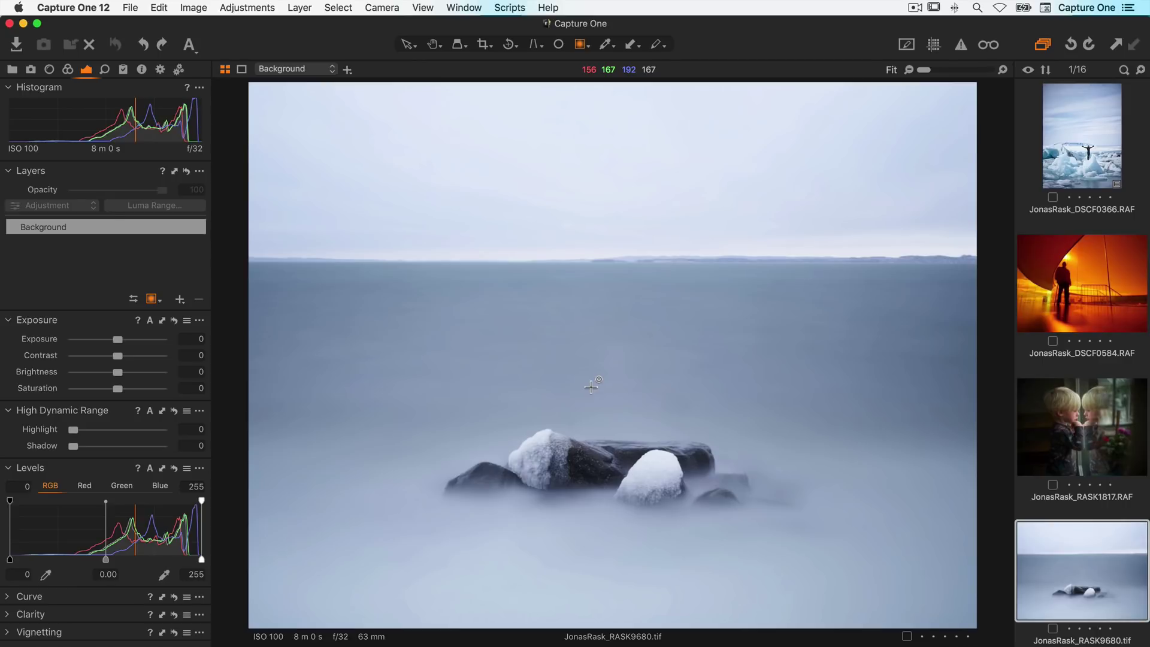
Draw a large radial gradient on the rocks in a new Layer 1 and show the mask.
click(623, 476)
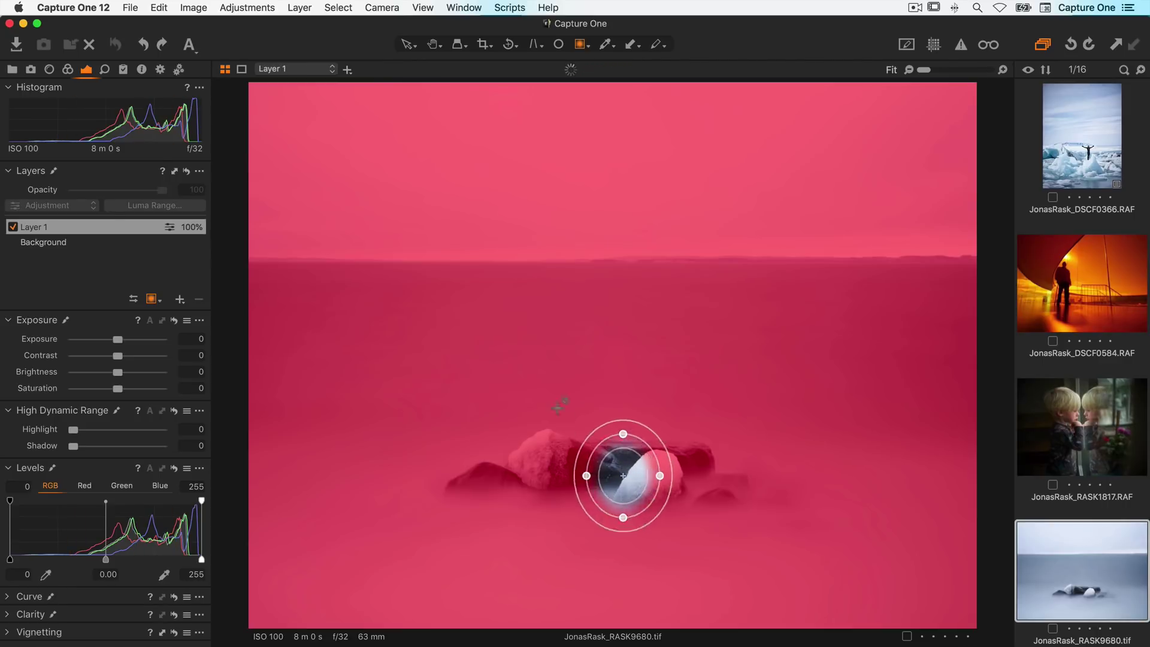
drag(548, 402, 318, 335)
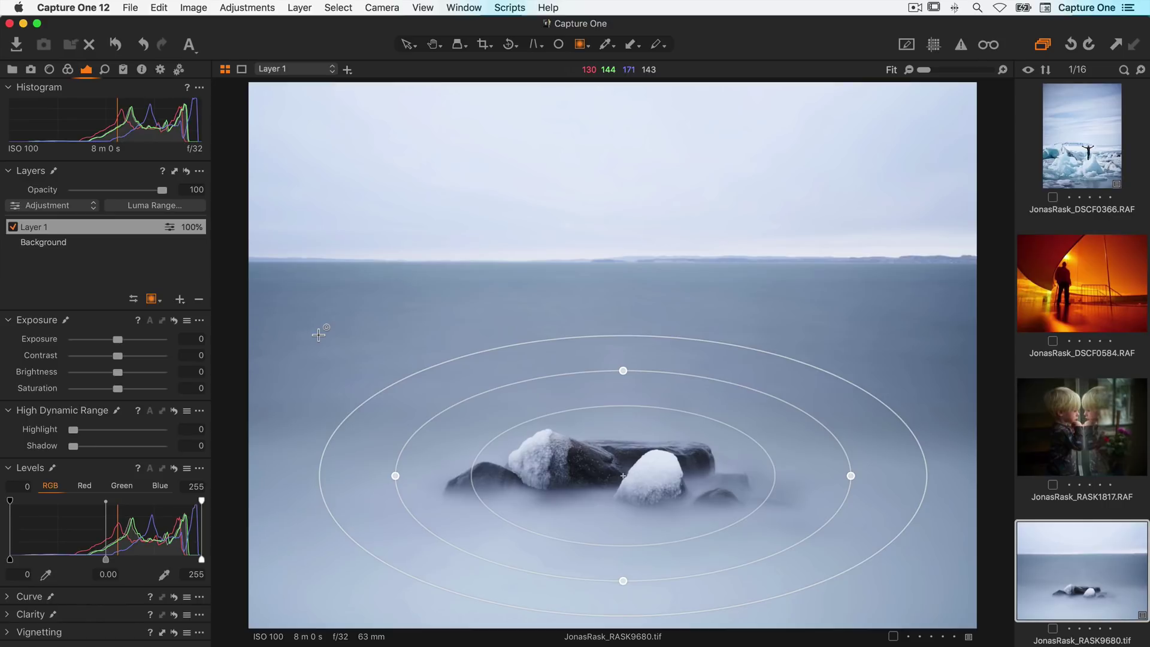
key(m)
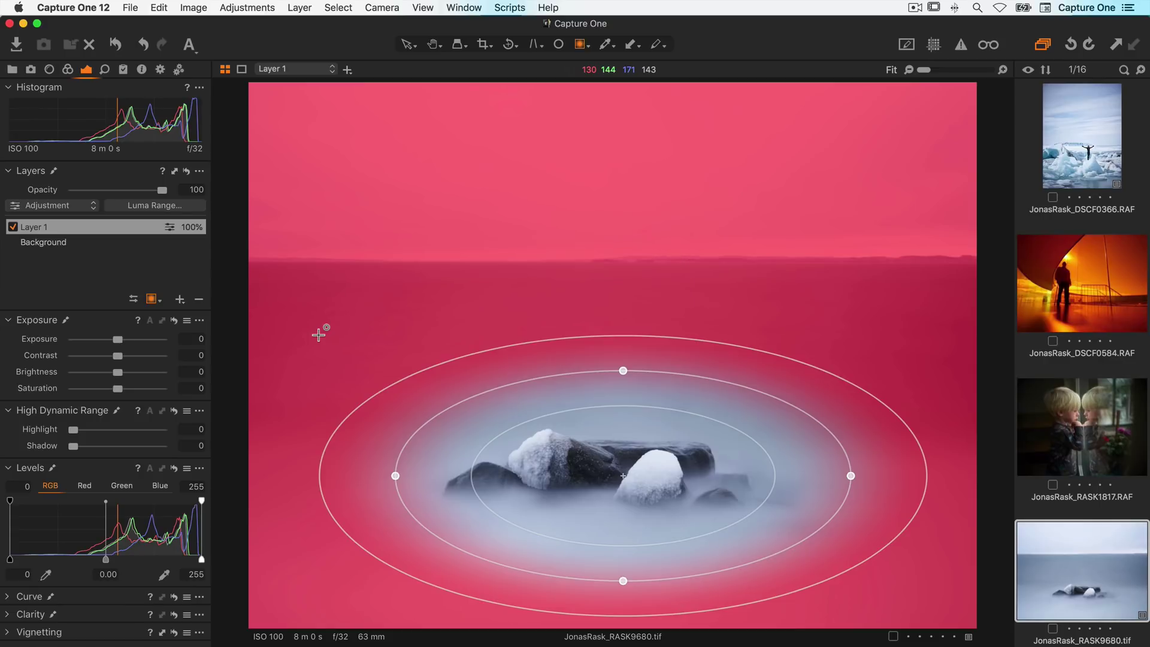
Widen, feather, move and rotate Layer 1's radial mask into a flatter tilted ellipse around the rocks.
key(m)
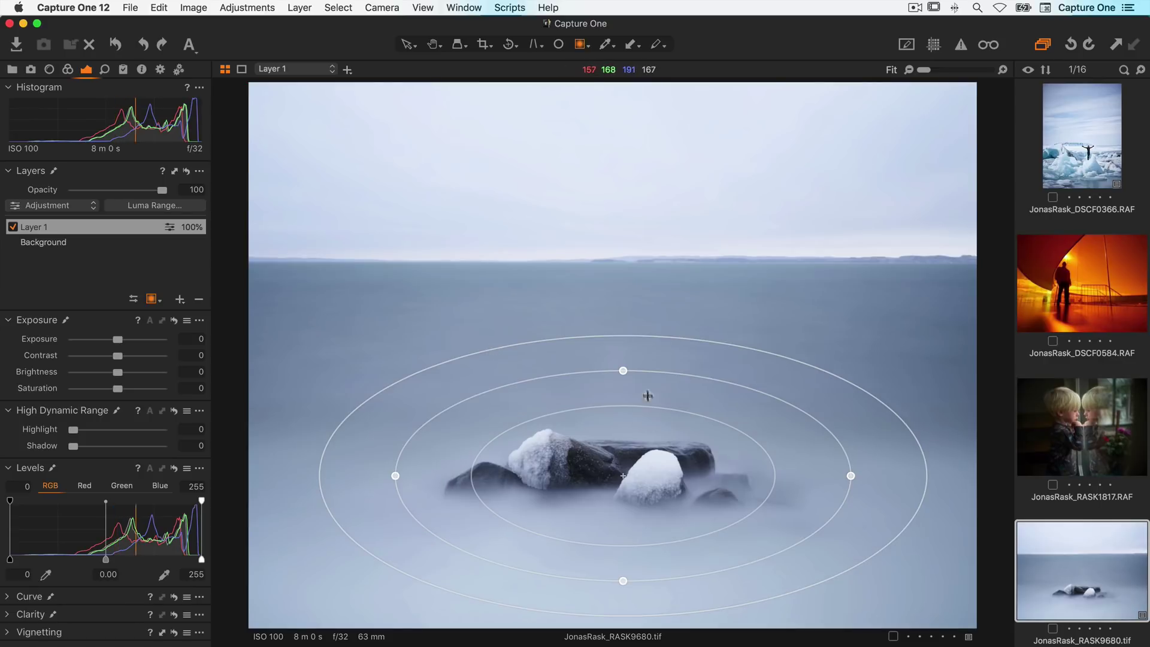
mouse_move(634, 381)
mouse_down()
mouse_move(626, 362)
mouse_move(634, 384)
mouse_up()
drag(400, 477, 363, 480)
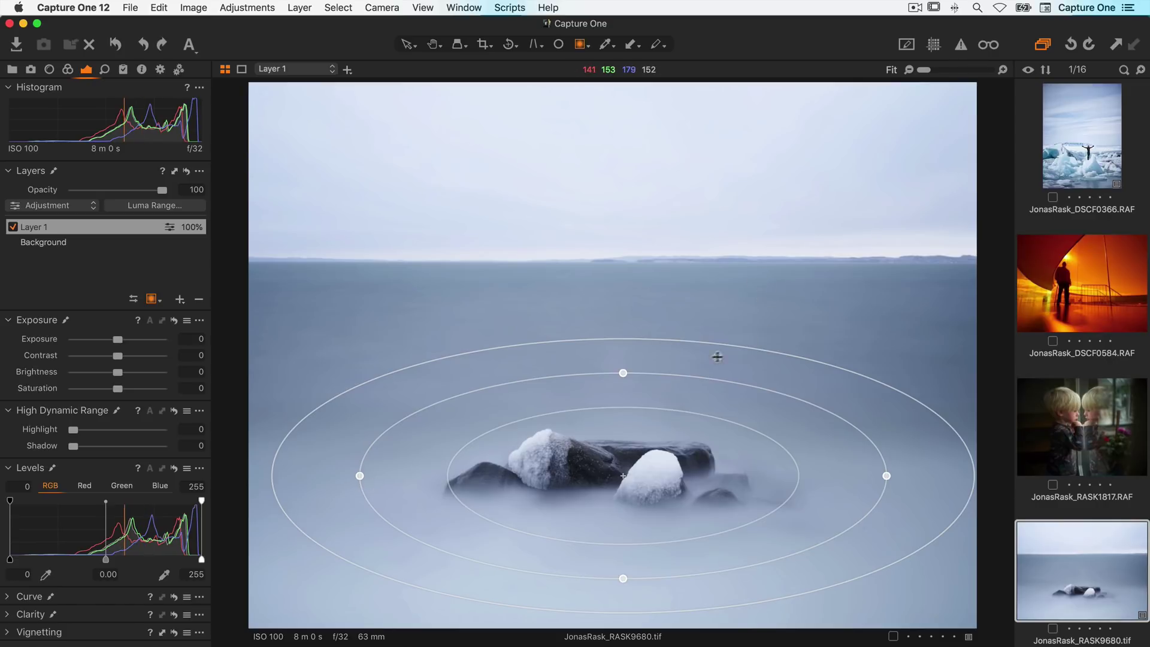
drag(636, 342, 629, 290)
drag(629, 416, 629, 437)
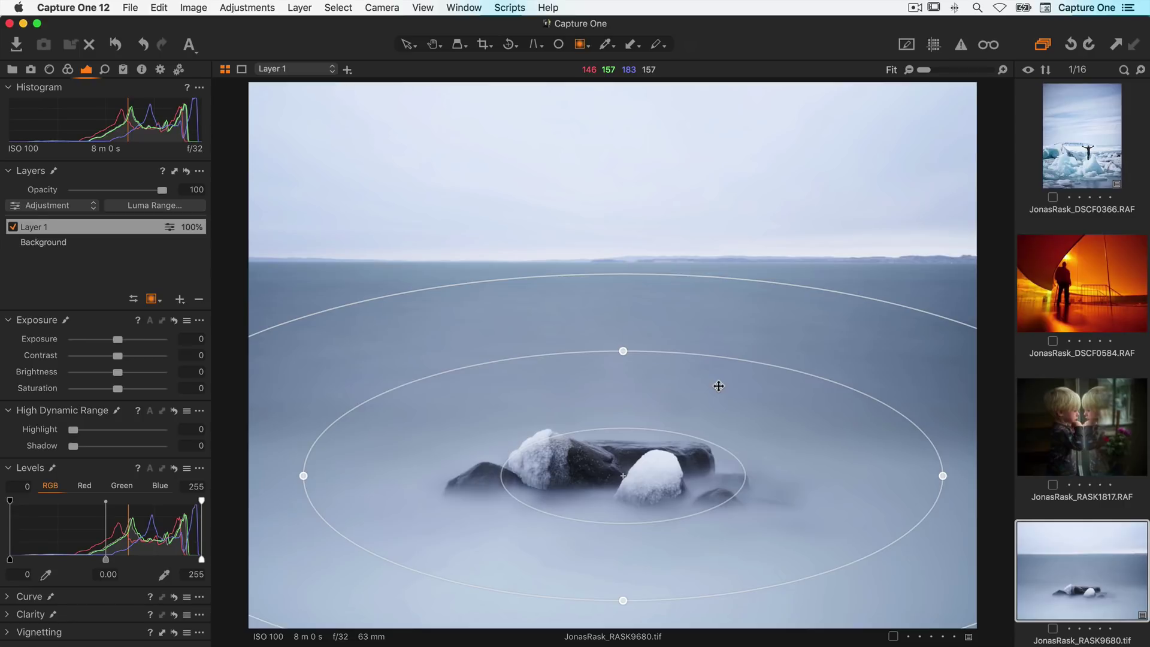
drag(718, 386, 745, 365)
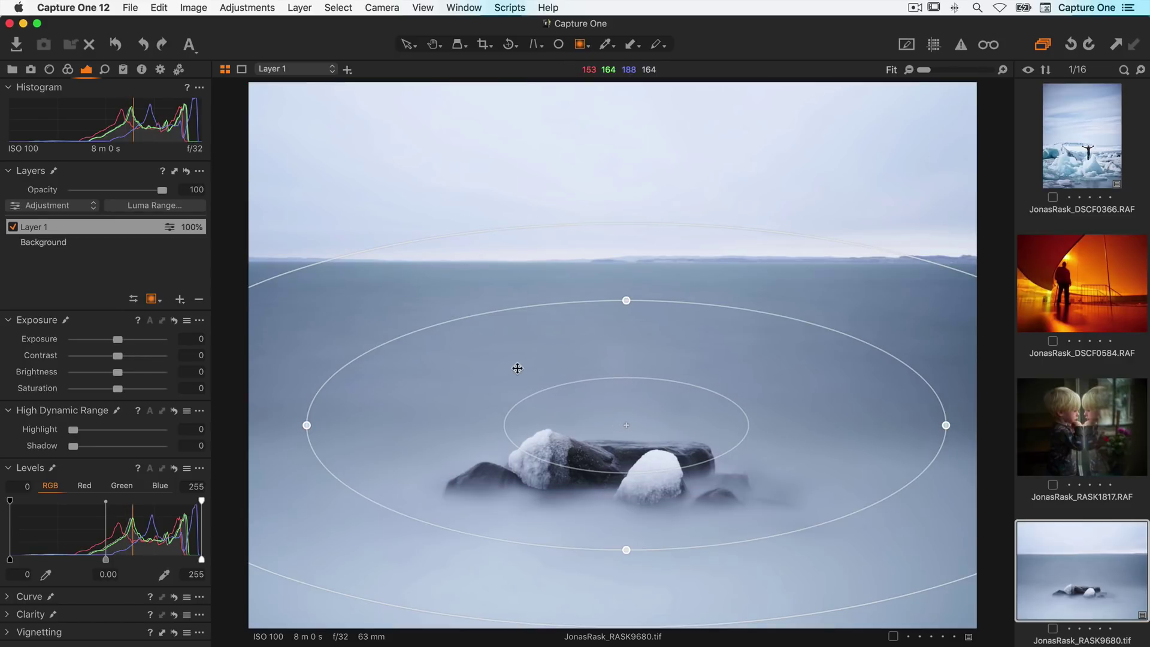
drag(457, 318, 433, 352)
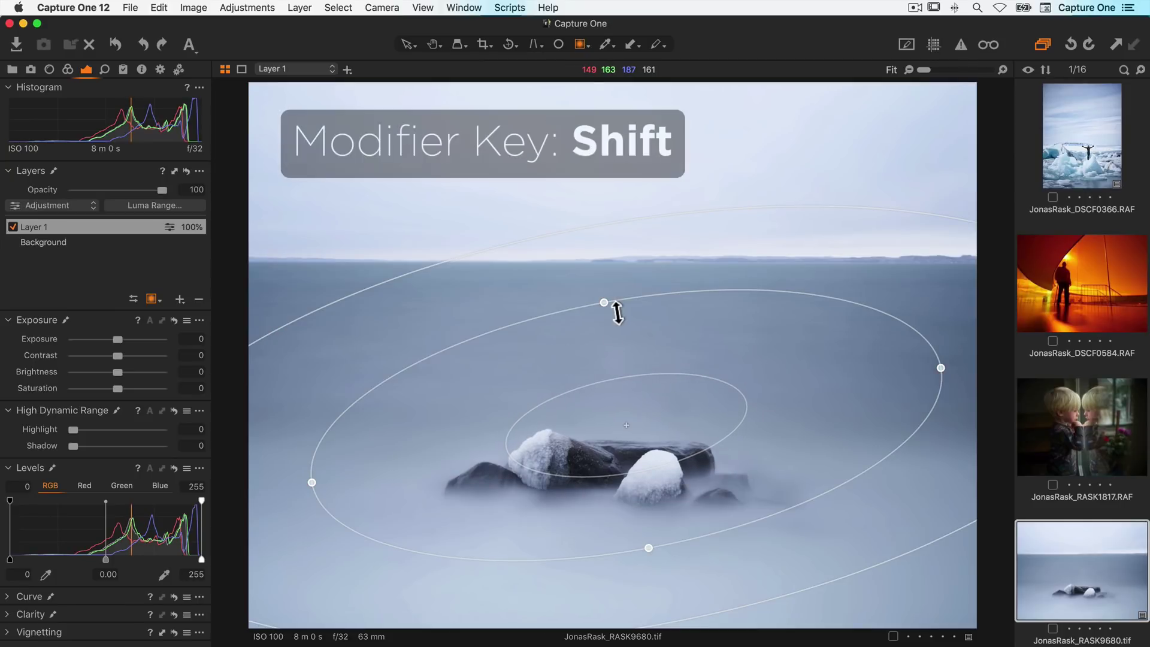
mouse_move(617, 312)
mouse_down()
mouse_move(614, 335)
mouse_move(607, 305)
mouse_move(607, 322)
mouse_move(598, 313)
mouse_up()
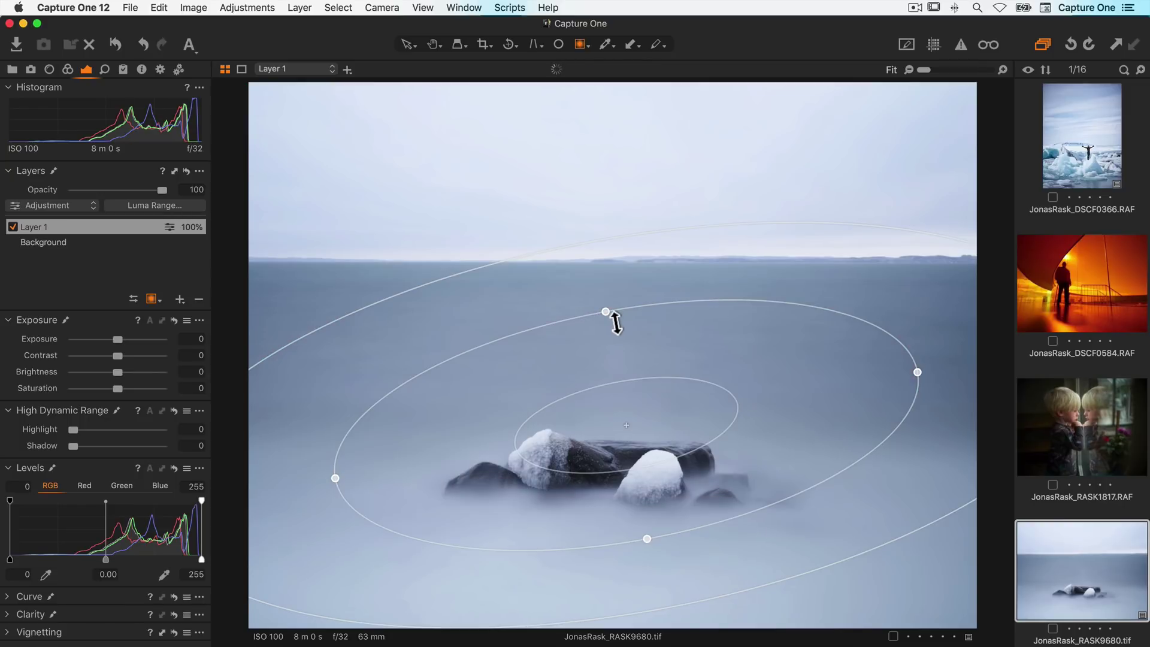
mouse_move(616, 324)
mouse_down()
mouse_move(616, 370)
mouse_move(610, 309)
mouse_up()
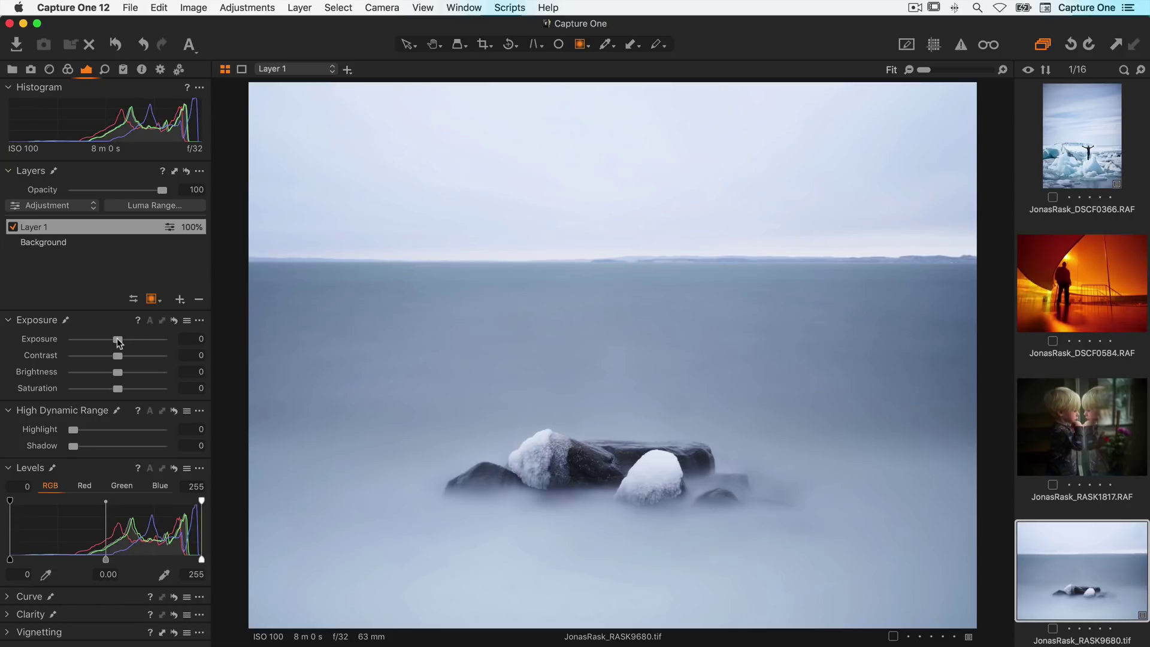
Set Layer 1's exposure to -0.89 and add a new Layer 2.
drag(119, 340, 109, 342)
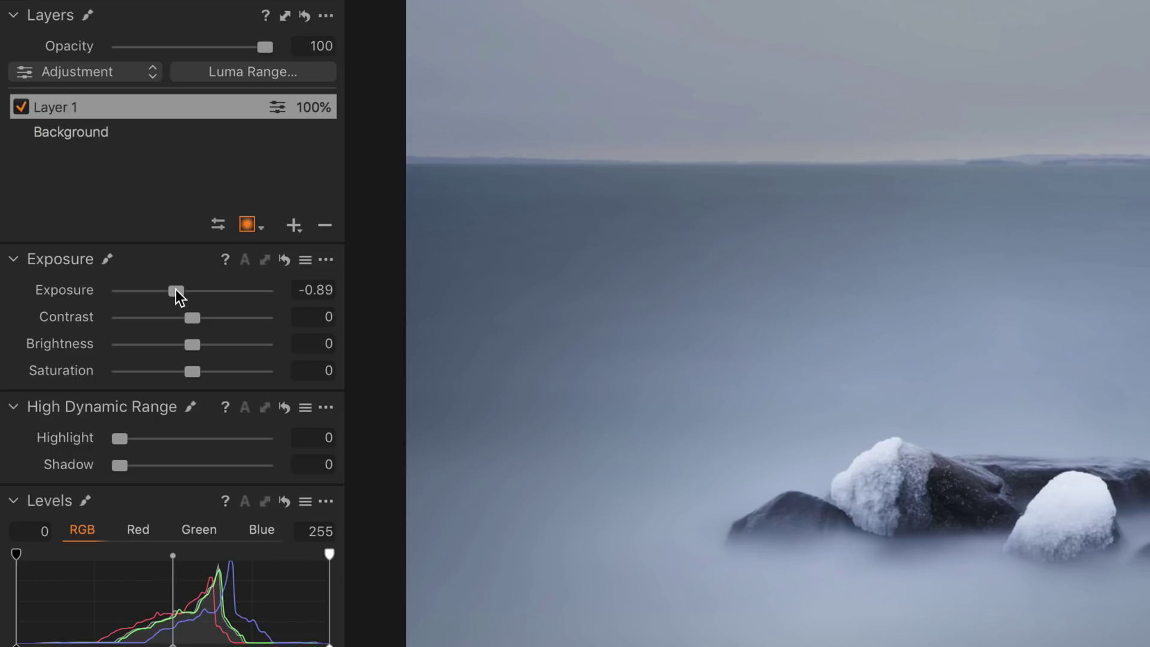
click(293, 226)
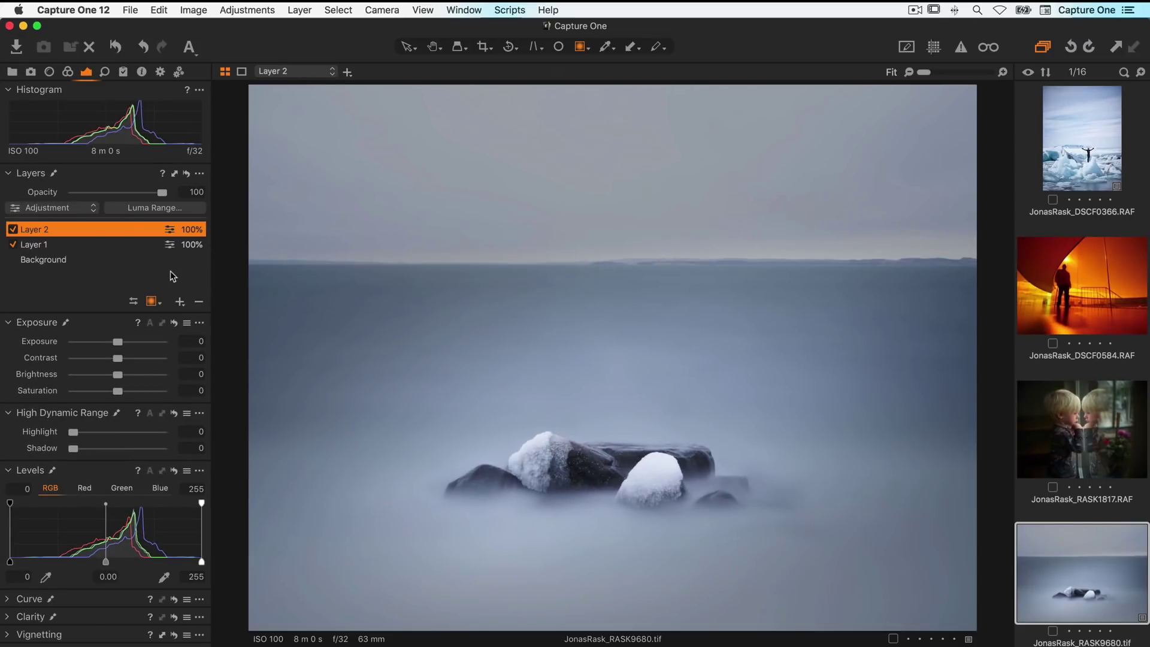
Draw a radial gradient for Layer 2, then fit and widen it into a flat ellipse on the rocks.
key(l)
mouse_move(637, 584)
mouse_down()
mouse_move(626, 511)
mouse_move(501, 419)
mouse_move(333, 419)
mouse_up()
drag(542, 551, 515, 467)
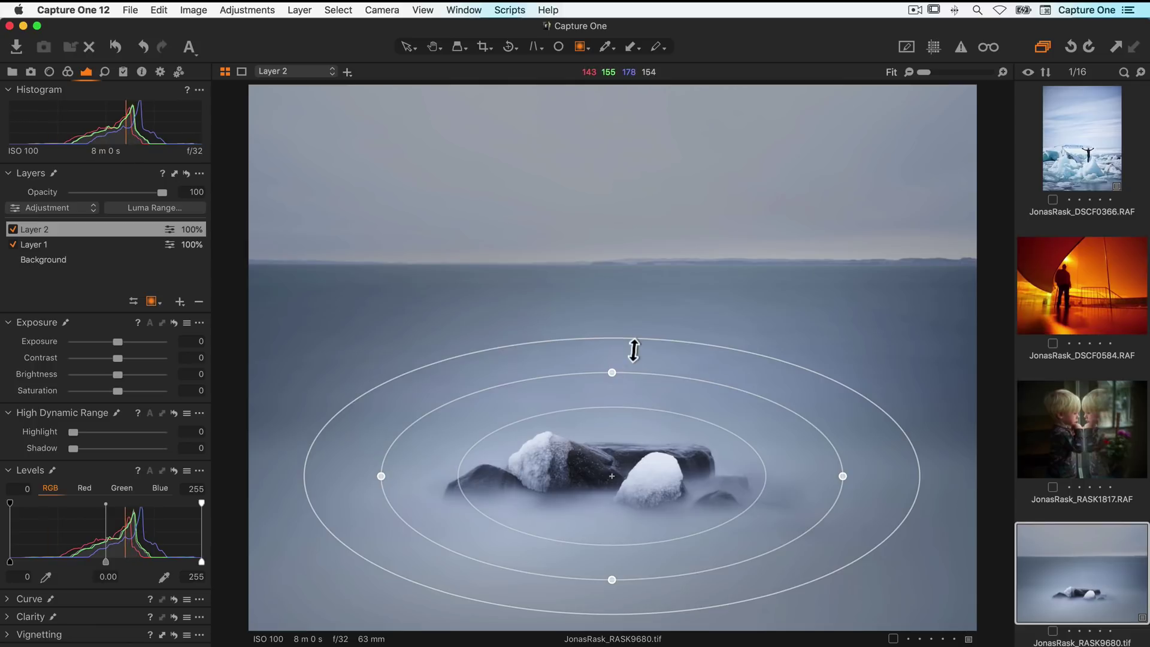
drag(632, 347, 617, 460)
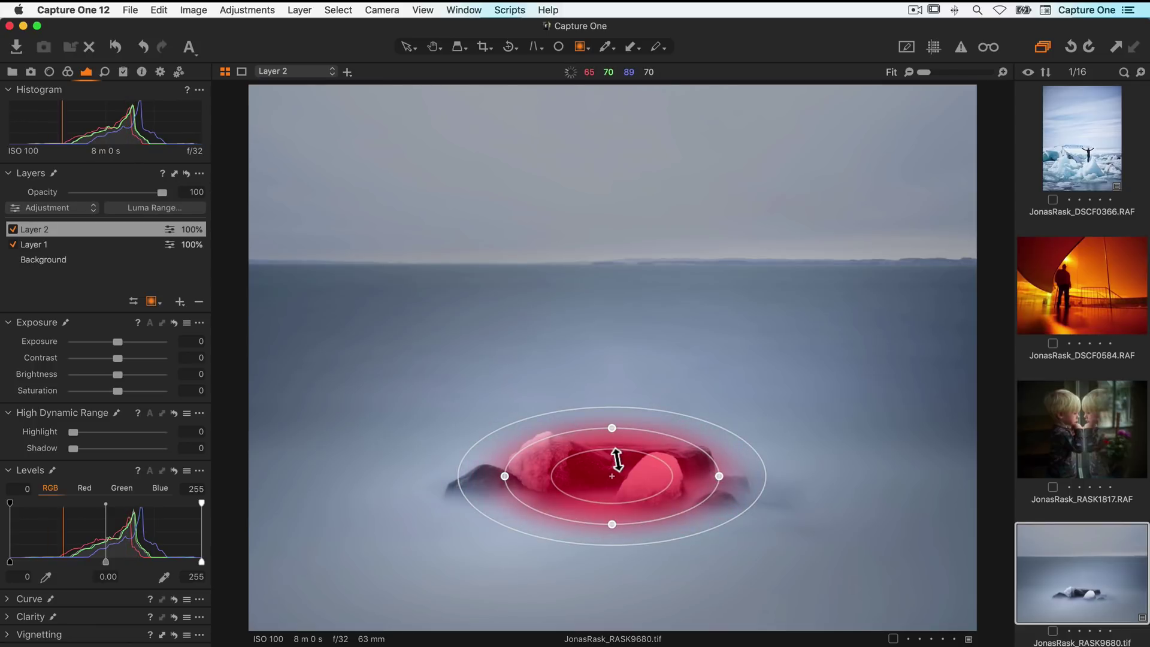
drag(618, 434, 593, 401)
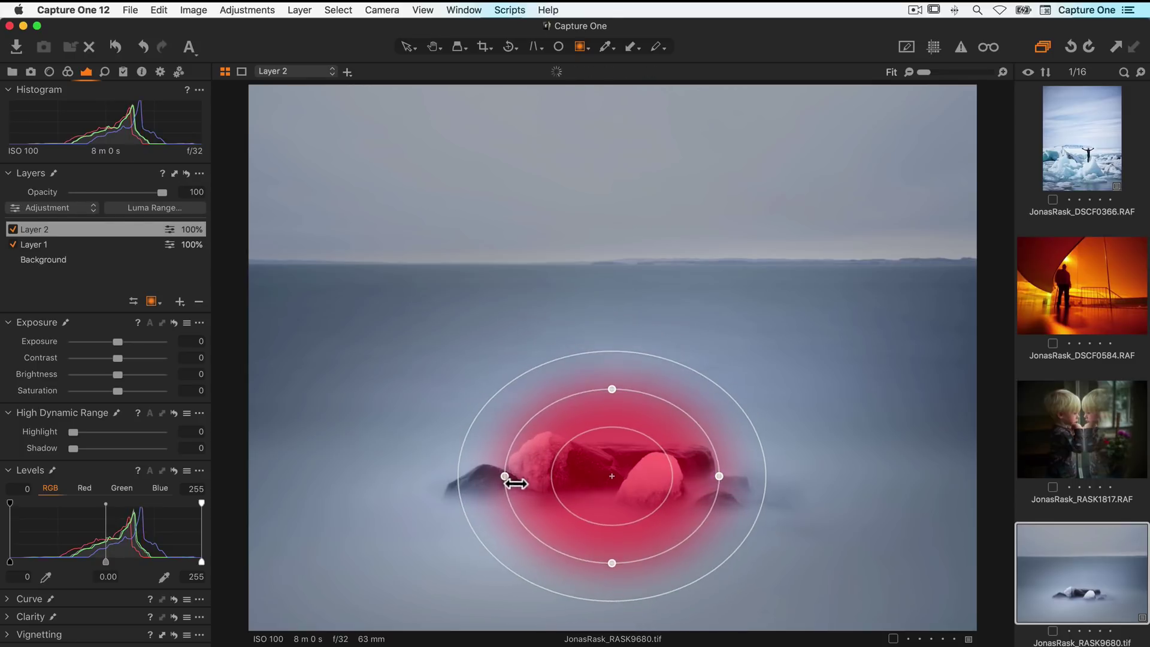
drag(510, 477, 411, 485)
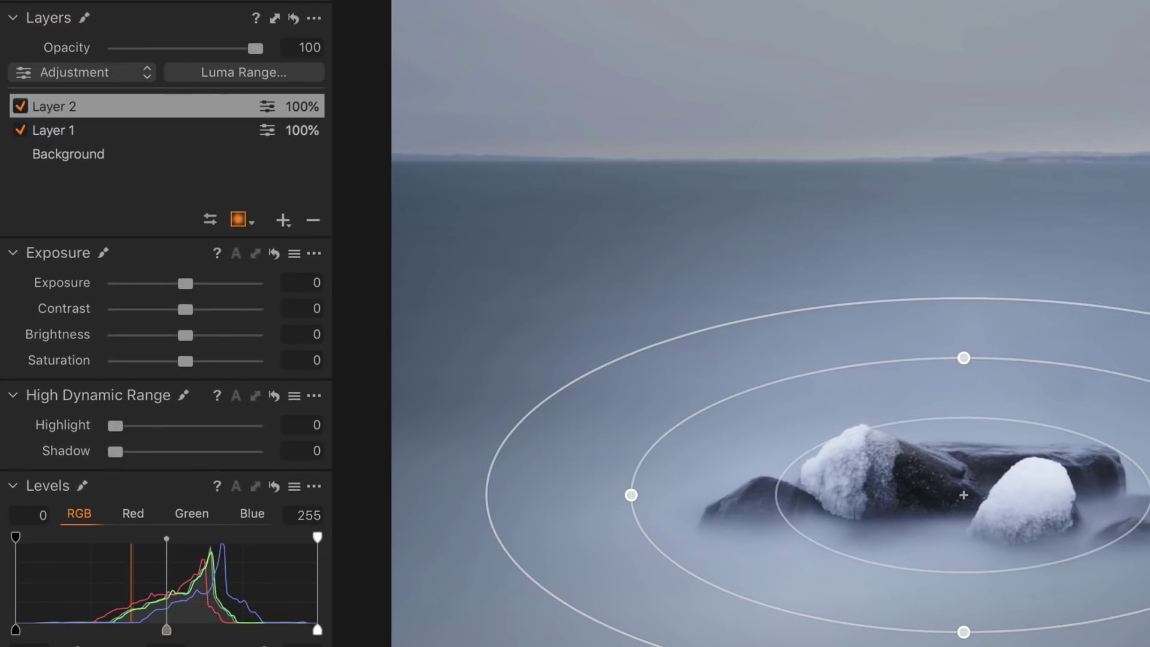
Invert Layer 2's mask.
click(208, 112)
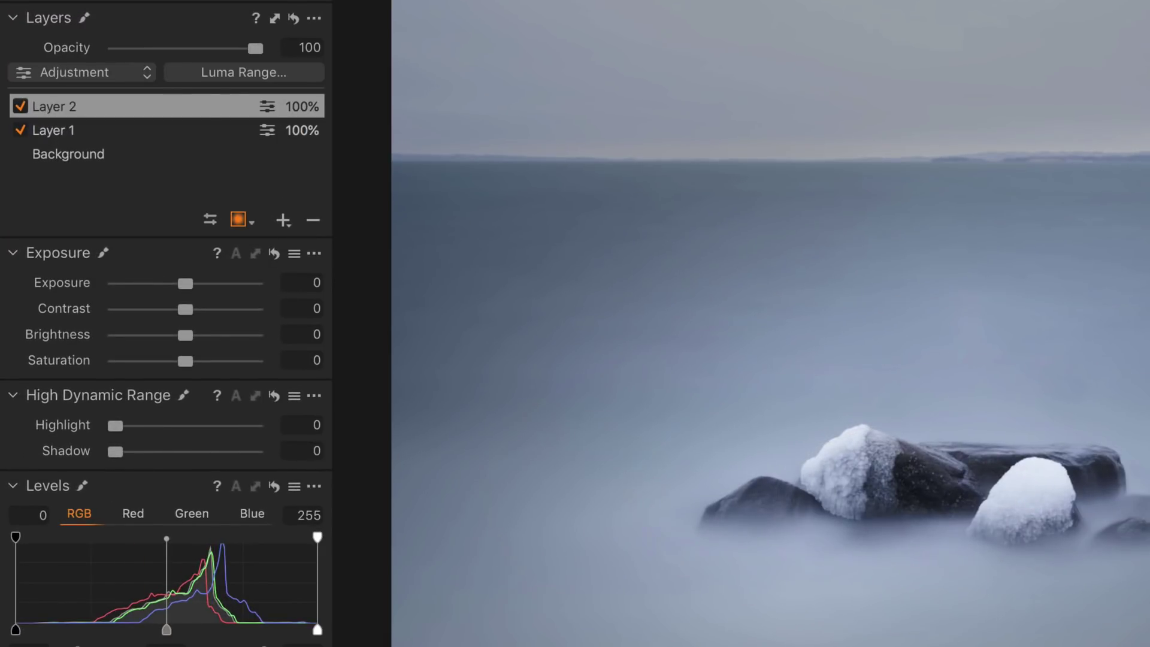
right_click(207, 108)
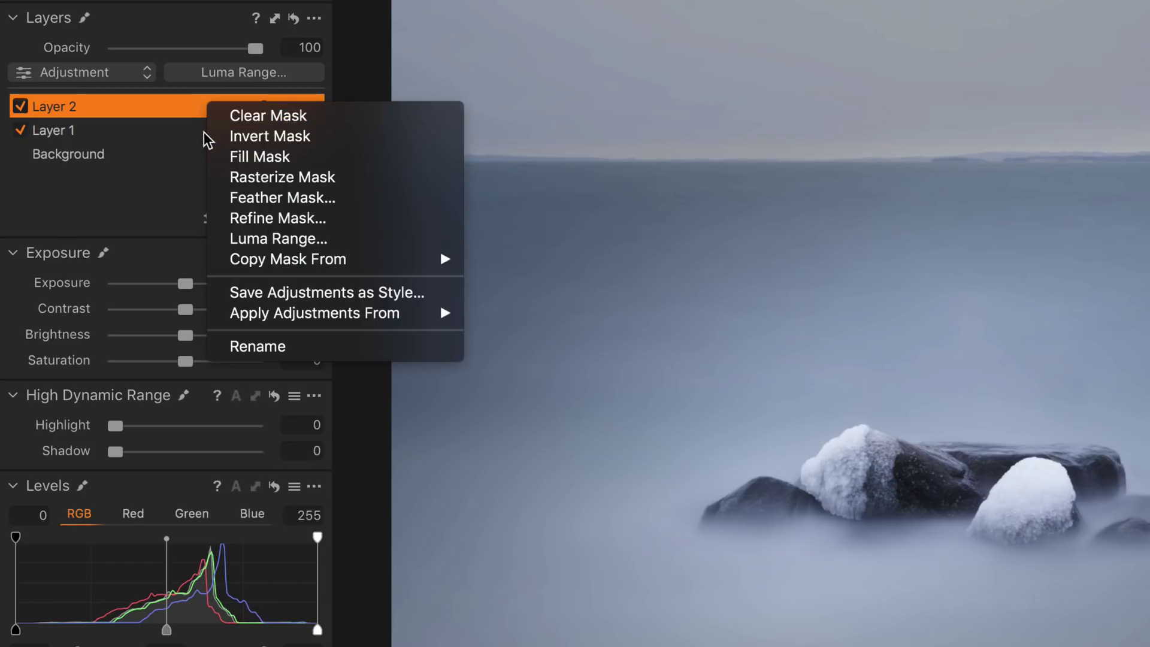
click(213, 136)
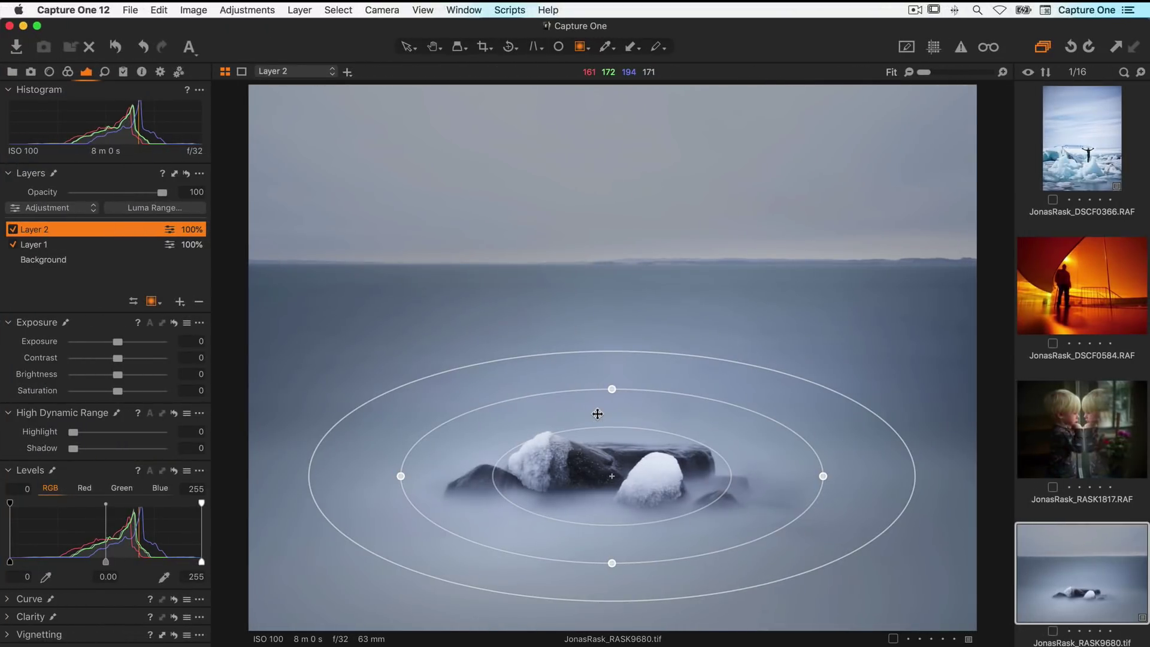
Enable Draw Mask Inside and draw a new radial gradient centred on the horizon.
right_click(600, 417)
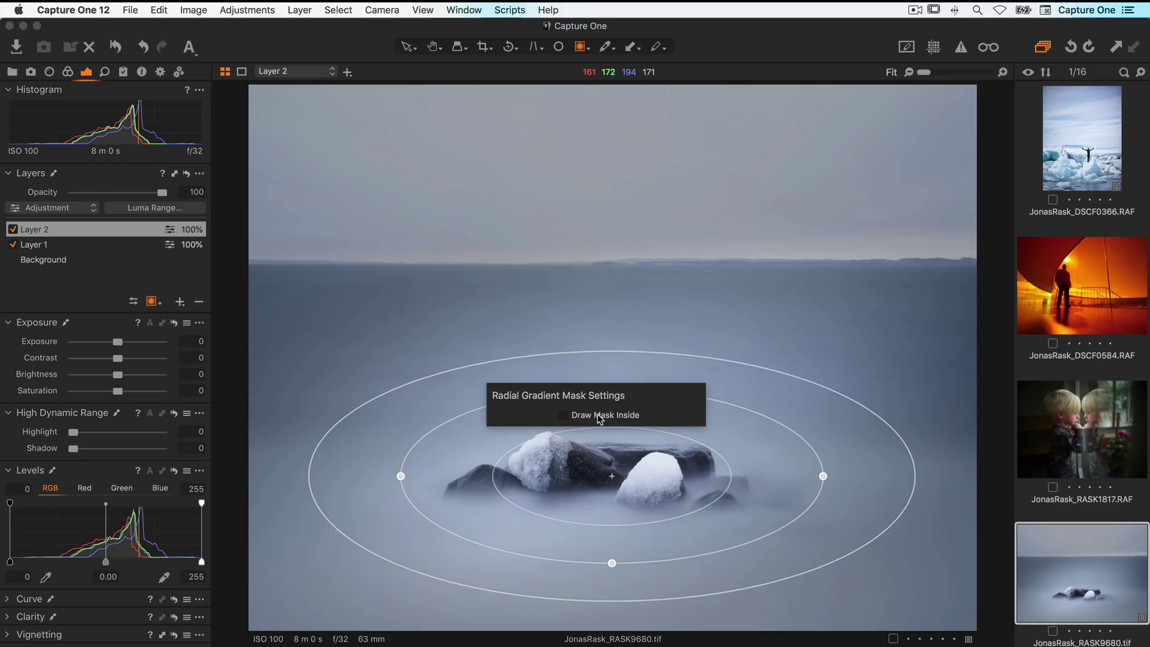
click(601, 417)
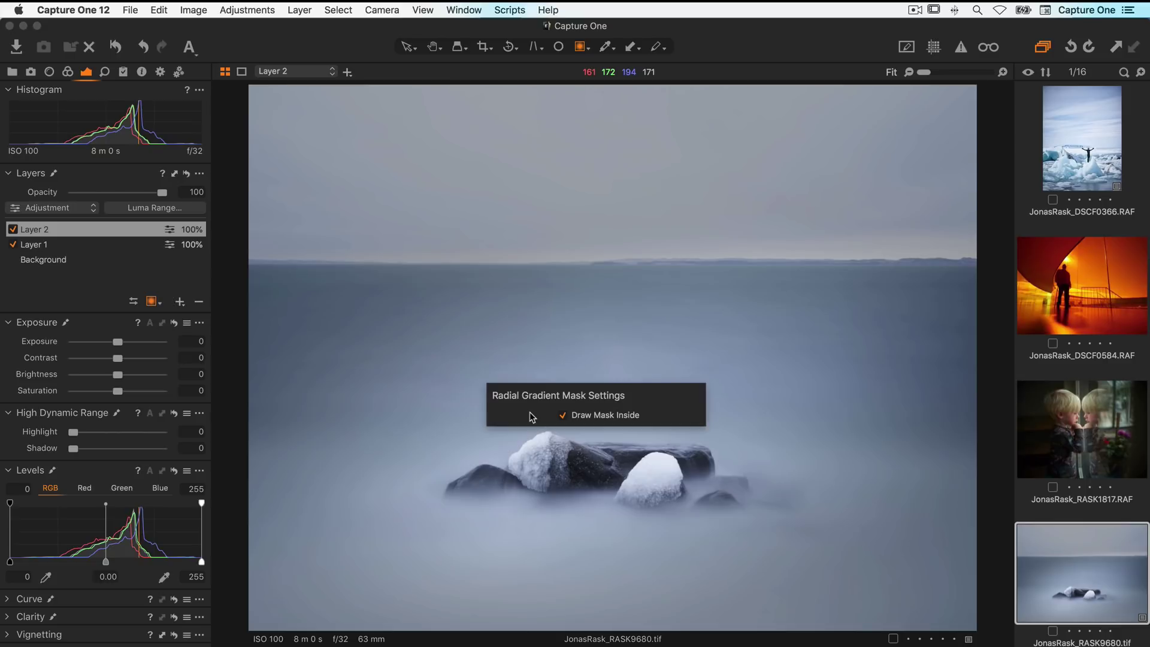
drag(529, 265, 758, 354)
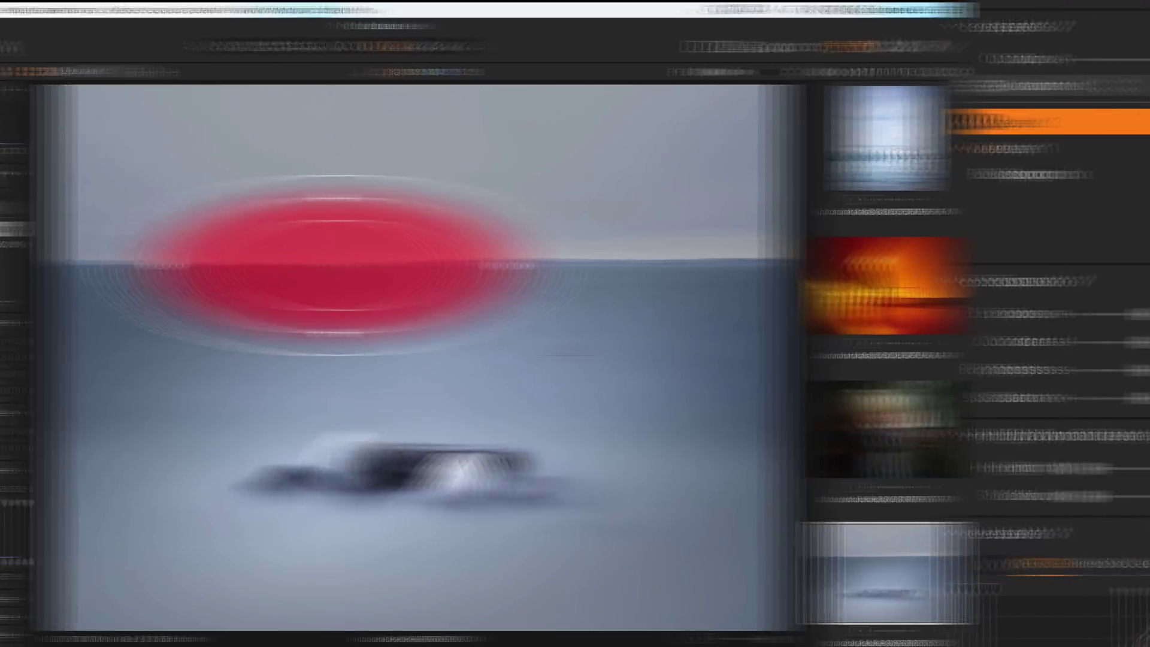
click(165, 268)
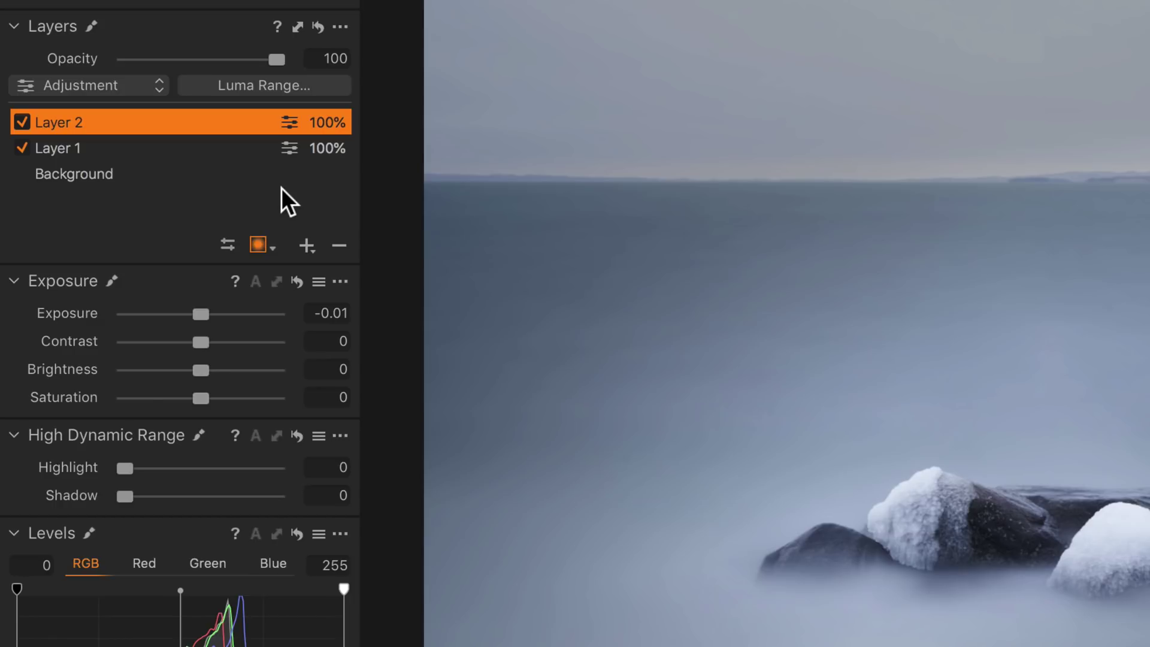
Draw a level linear gradient mask on Layer 2 from the upper sky down past the rocks.
click(265, 246)
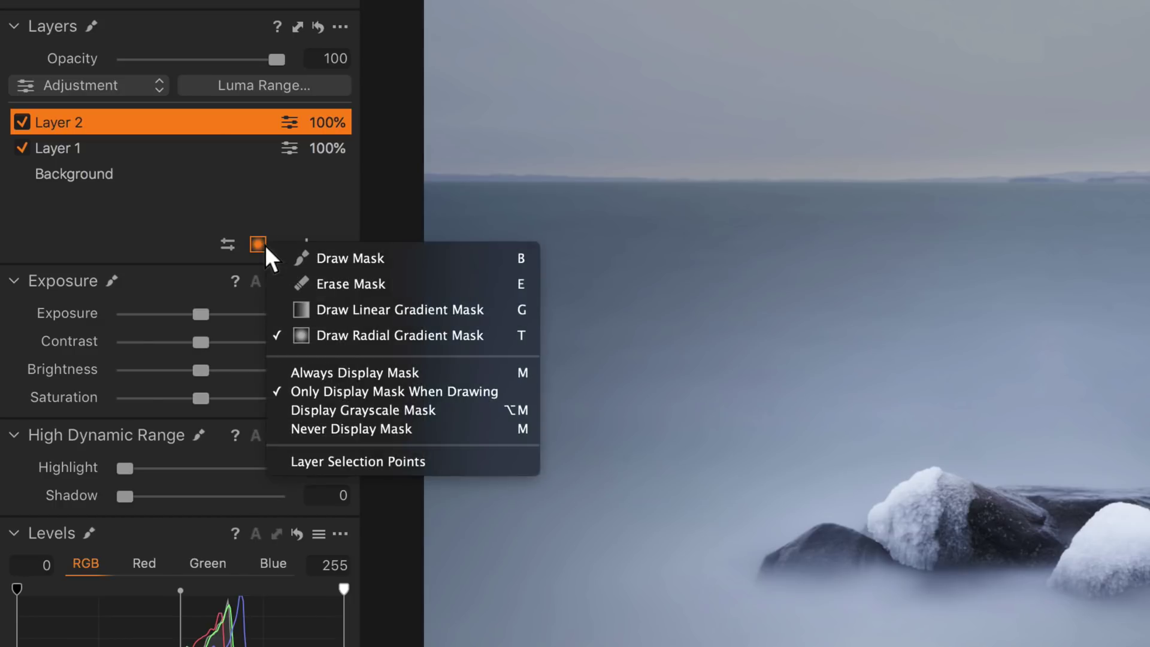
click(275, 305)
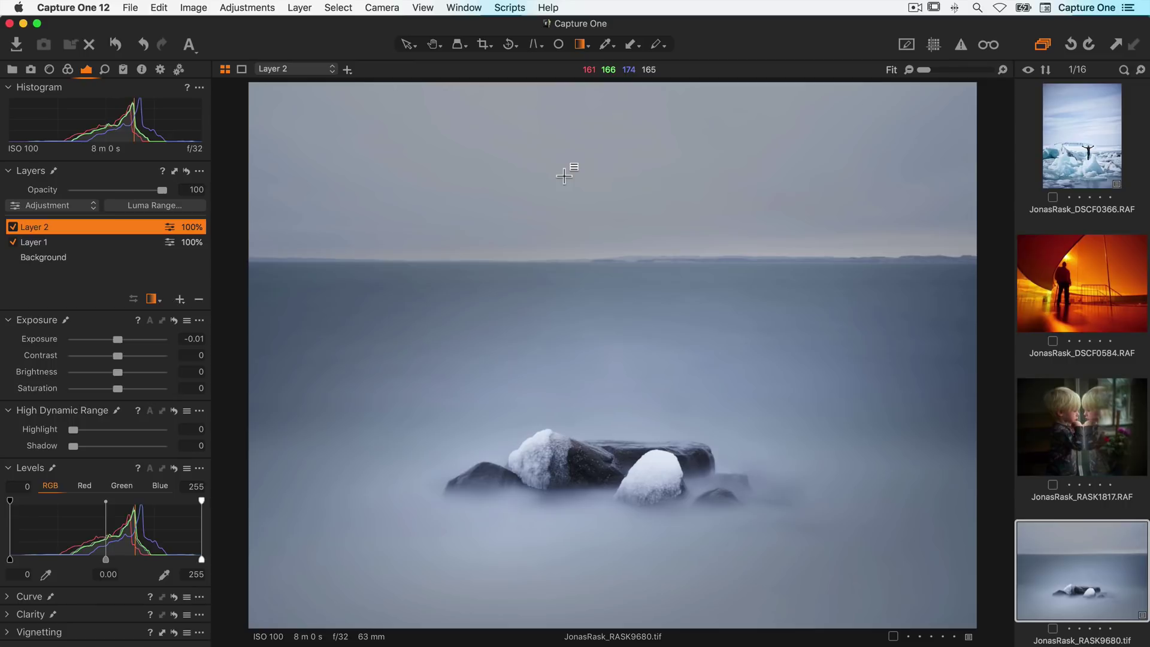
drag(565, 176, 578, 520)
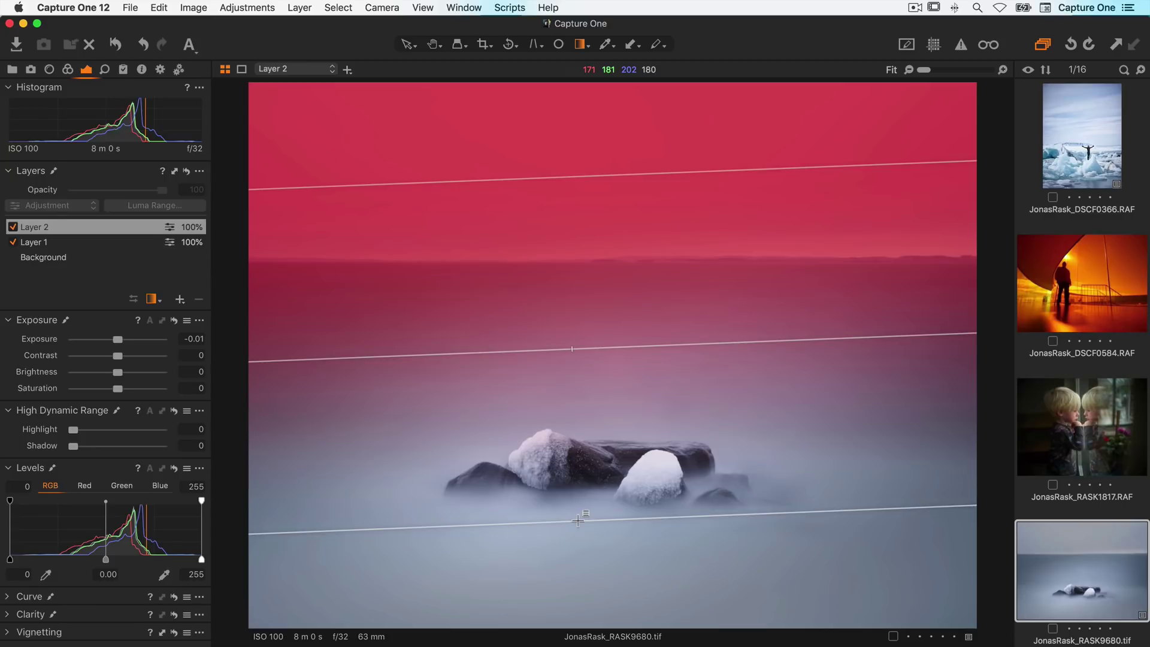
key(shift)
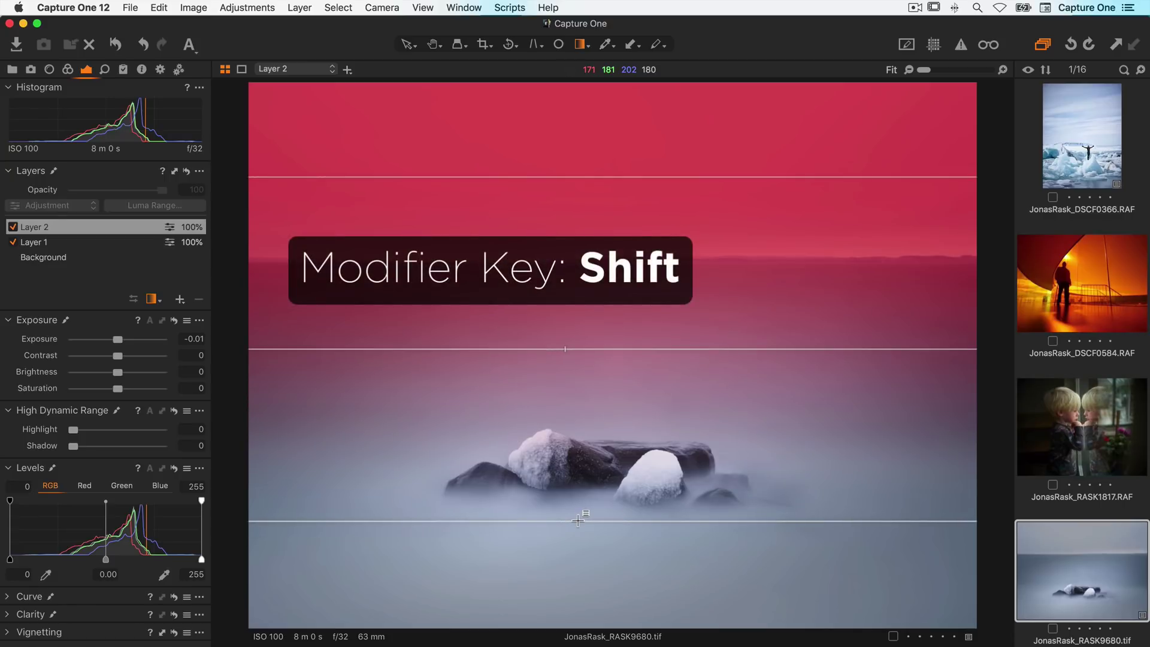
drag(578, 520, 579, 521)
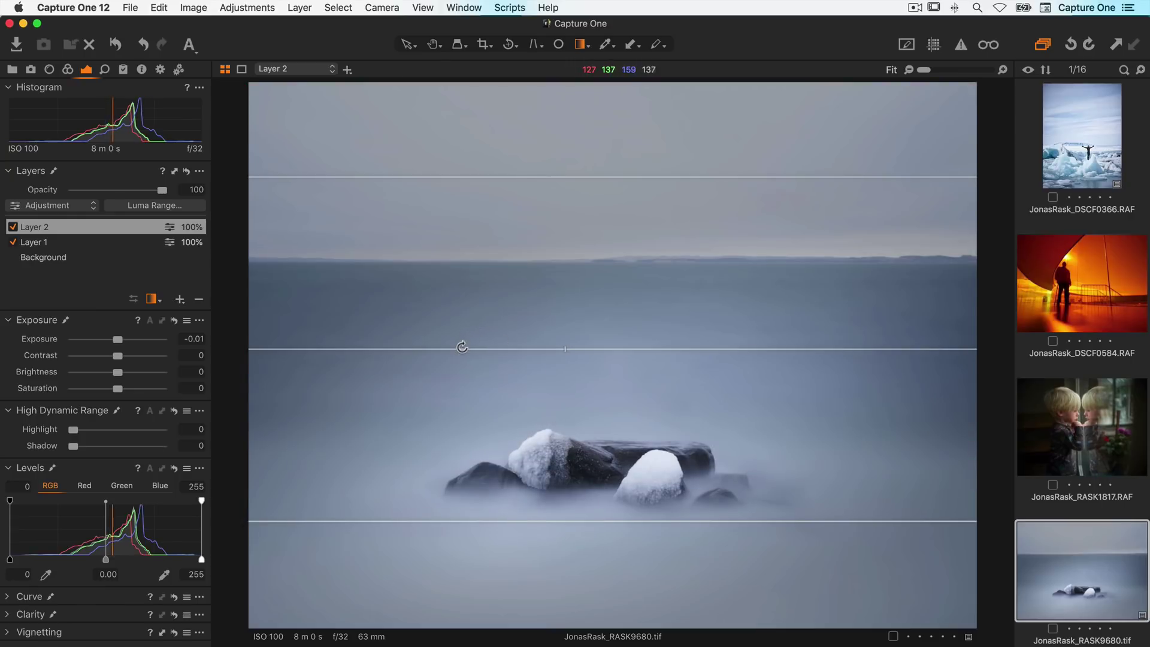
Reposition the linear gradient's centre, top and bottom lines, and set Layer 2 exposure to -0.72.
mouse_move(462, 348)
mouse_down()
mouse_move(456, 358)
mouse_move(475, 331)
mouse_move(460, 336)
mouse_up()
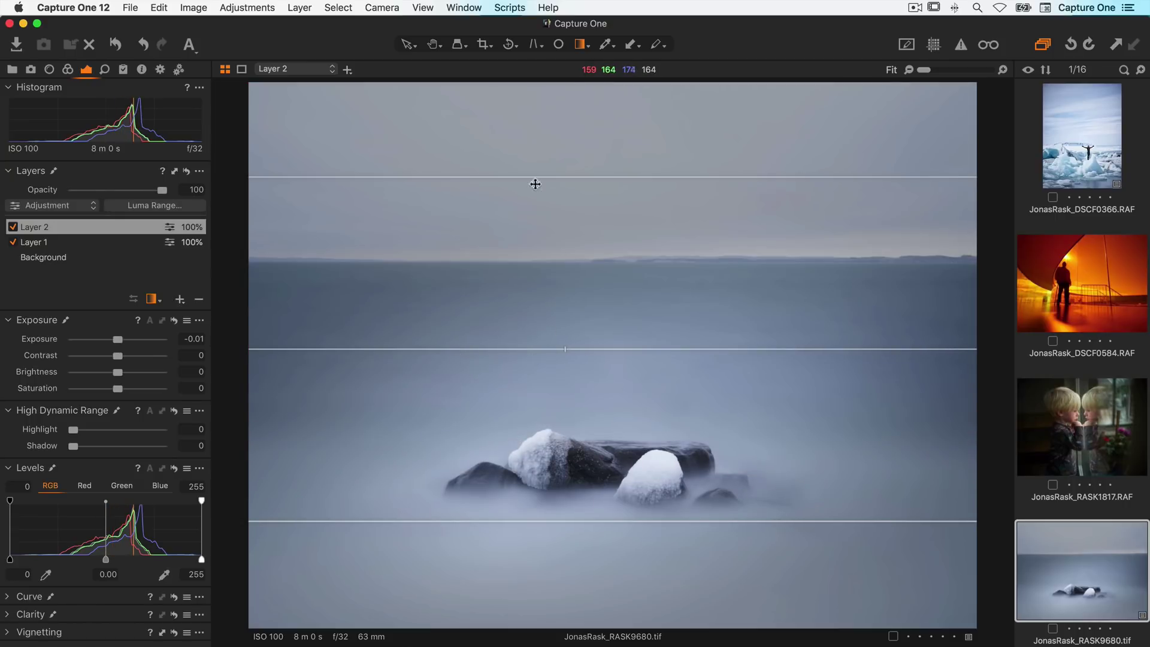
drag(541, 179, 541, 150)
drag(598, 535, 599, 573)
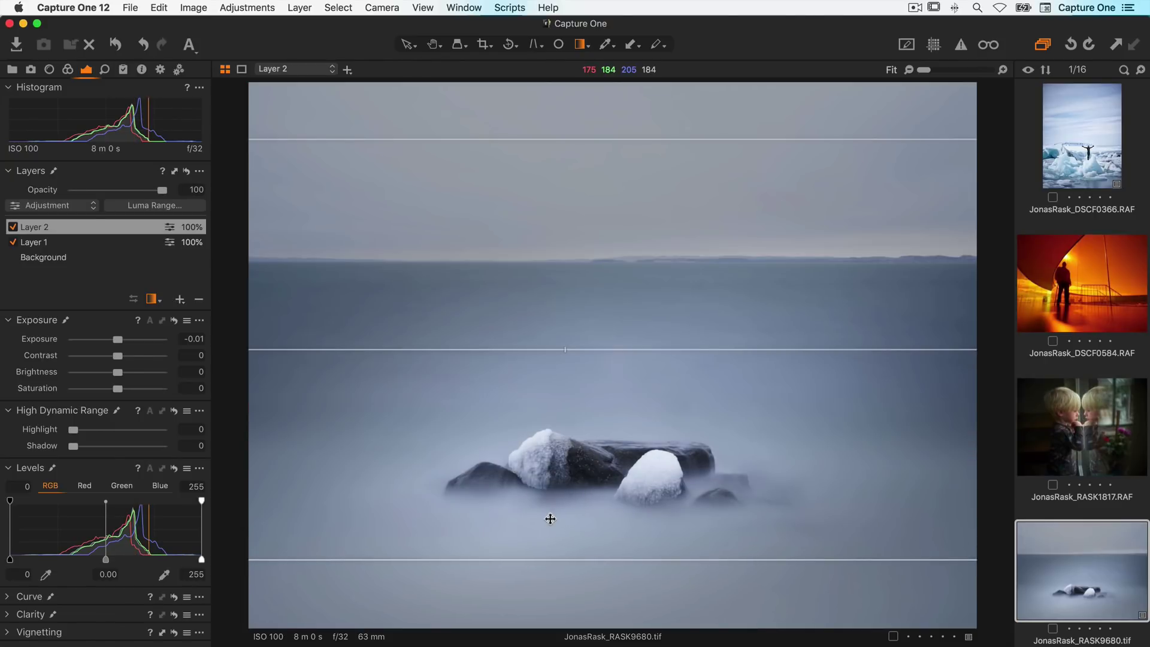
drag(592, 570, 590, 520)
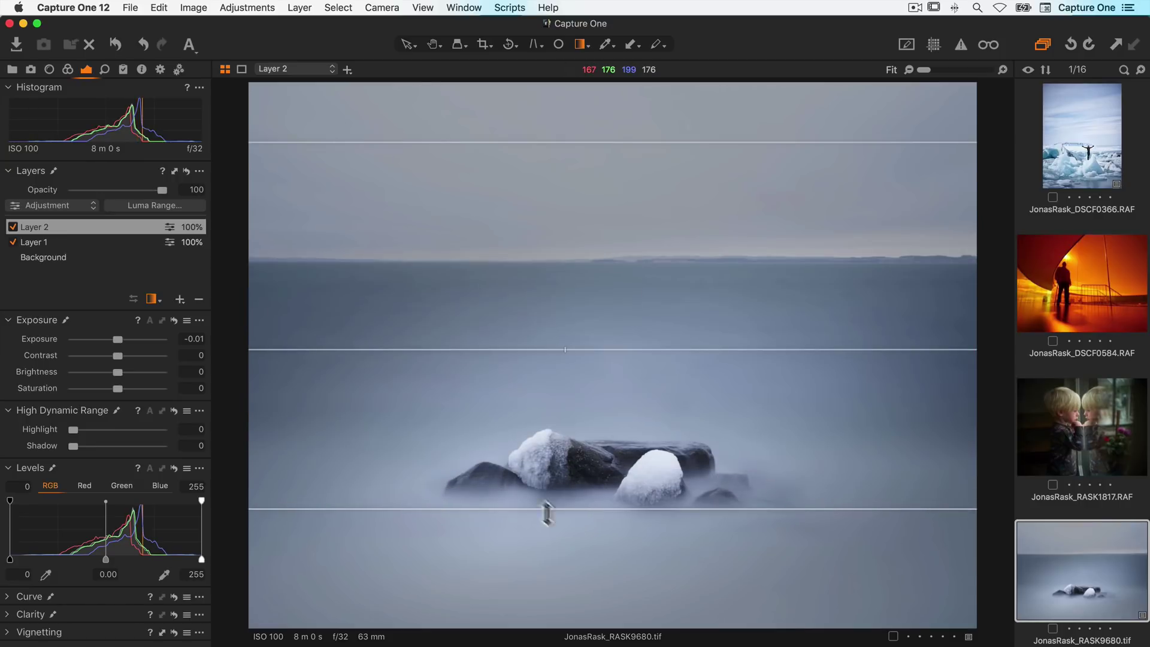
drag(118, 341, 109, 340)
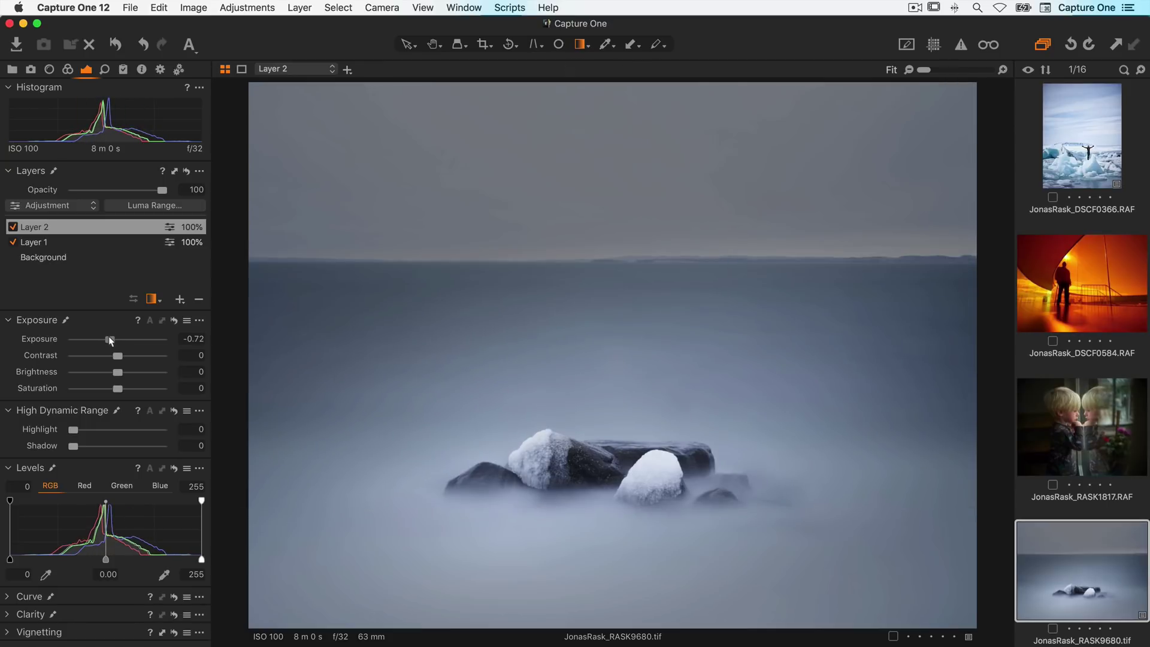